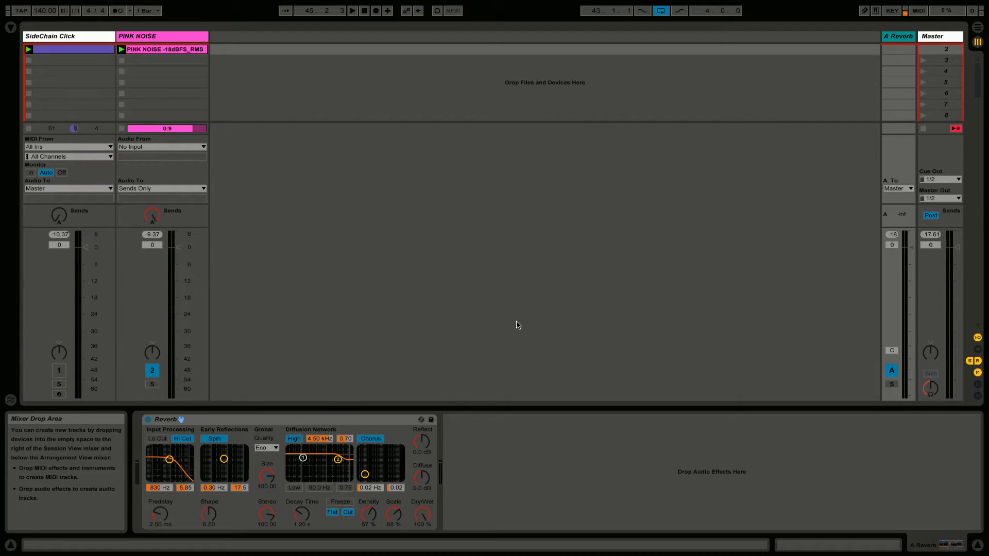
# Turn the PINK NOISE track's reverb send A fully down and route its audio output to Master.
pyautogui.click(166, 37)
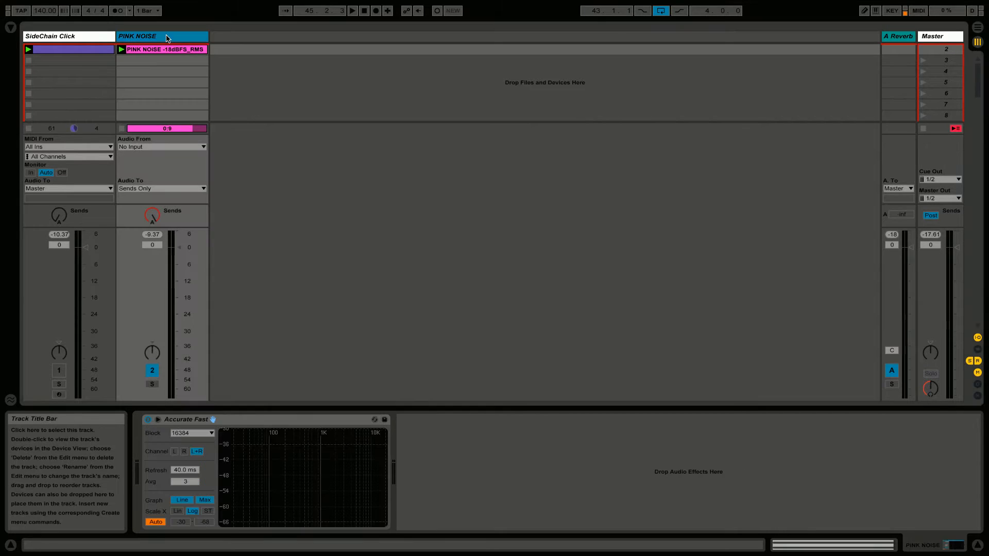
pyautogui.moveTo(282, 476)
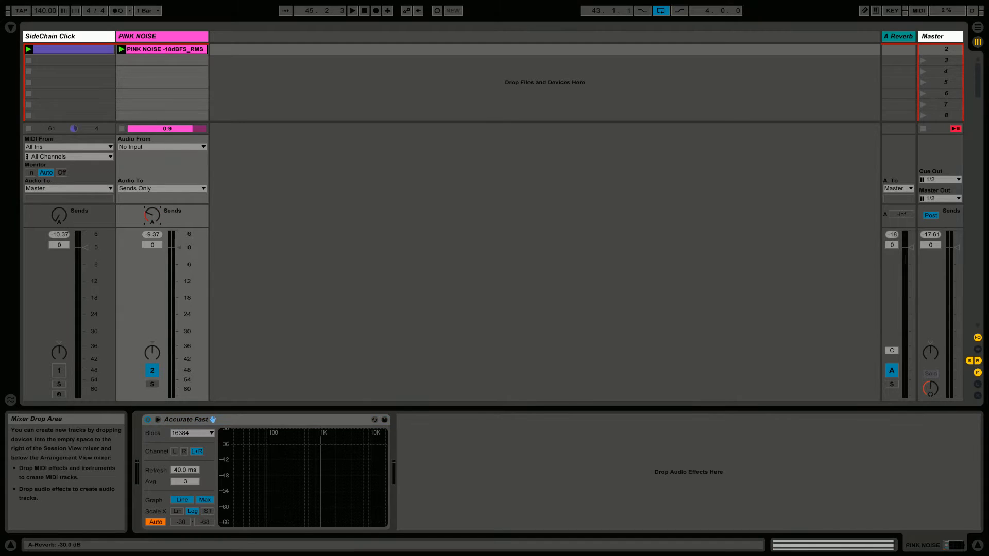
pyautogui.moveTo(152, 215); pyautogui.dragTo(152, 242)
pyautogui.click(145, 189)
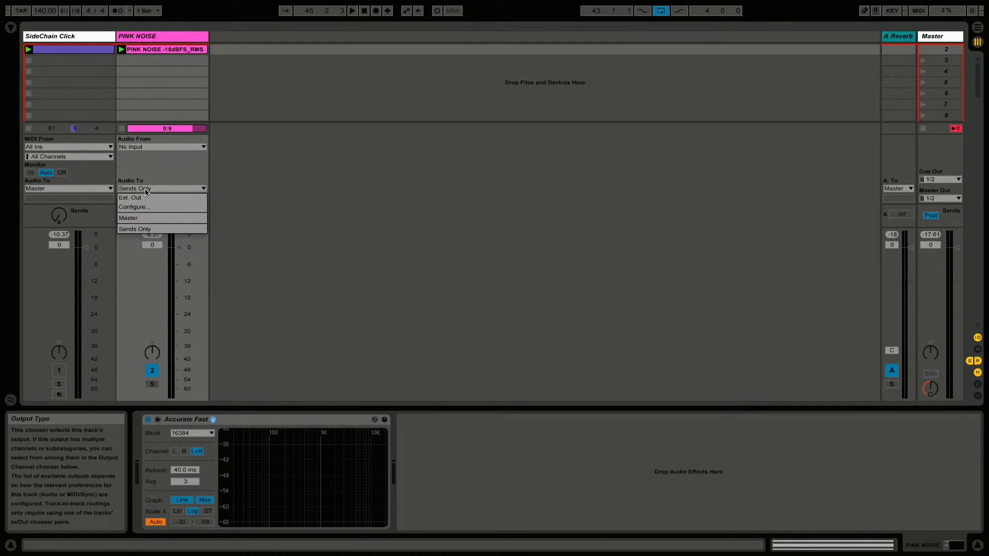
pyautogui.click(147, 218)
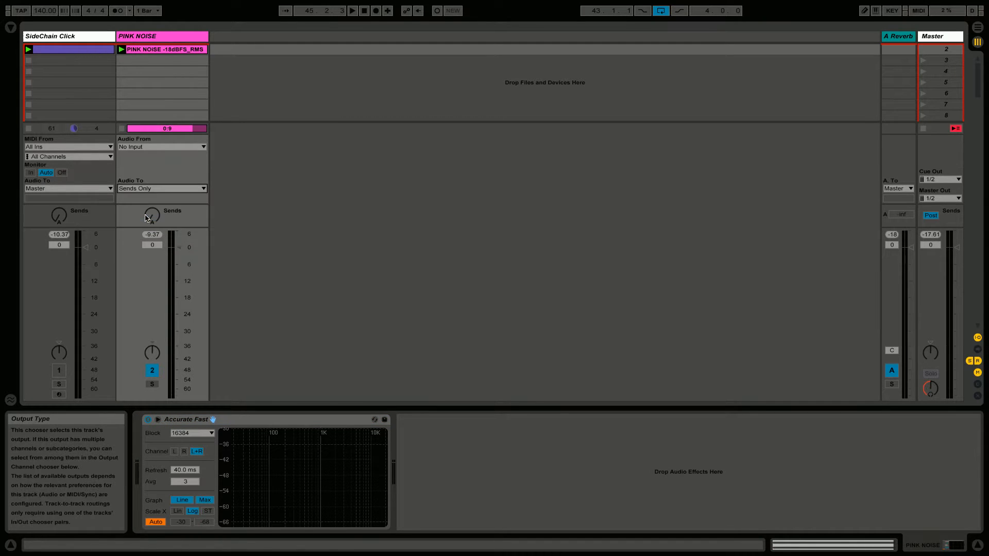
# Play the pink noise clip and examine its frequency content in the enlarged spectrum display, ending with playback stopped and the display collapsed.
pyautogui.click(122, 50)
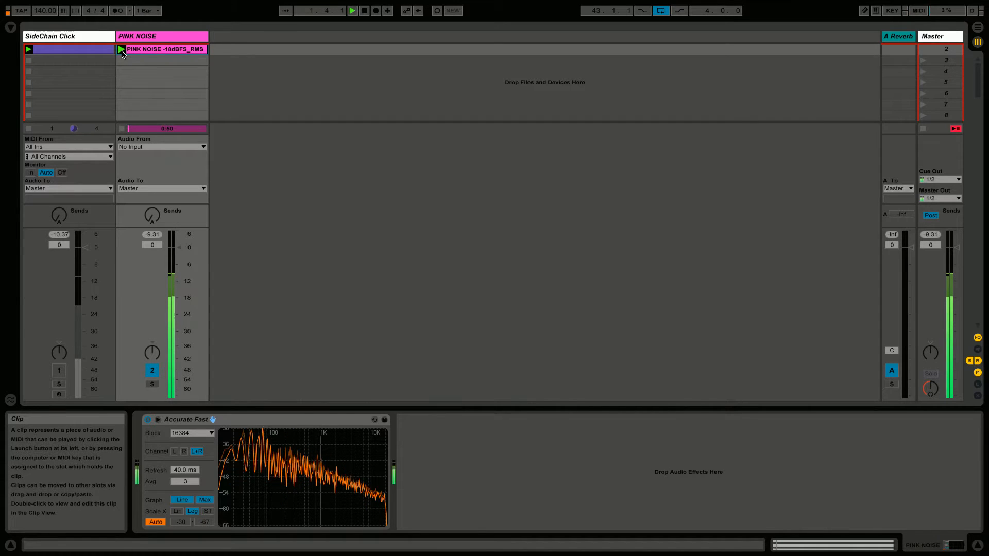
pyautogui.doubleClick(304, 481)
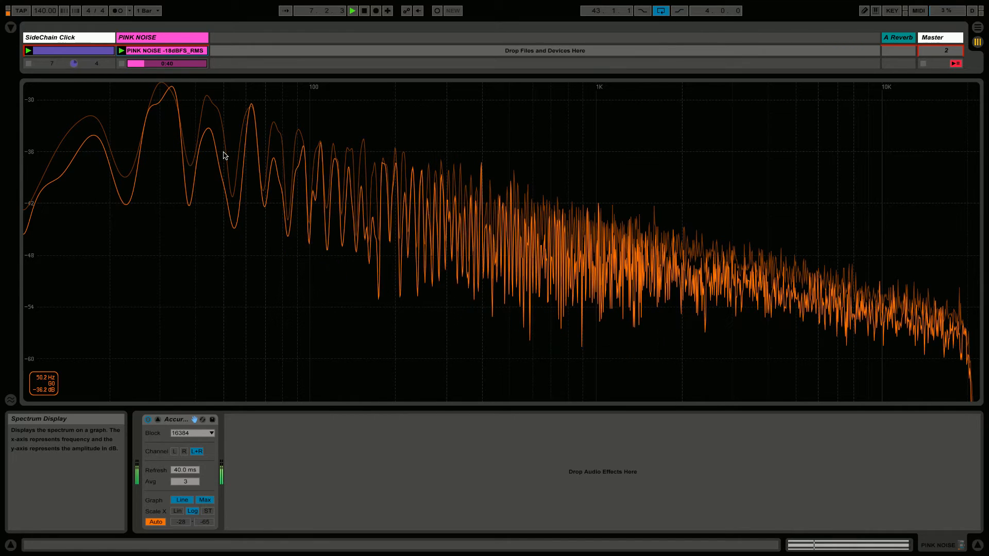
pyautogui.press('space')
pyautogui.doubleClick(321, 75)
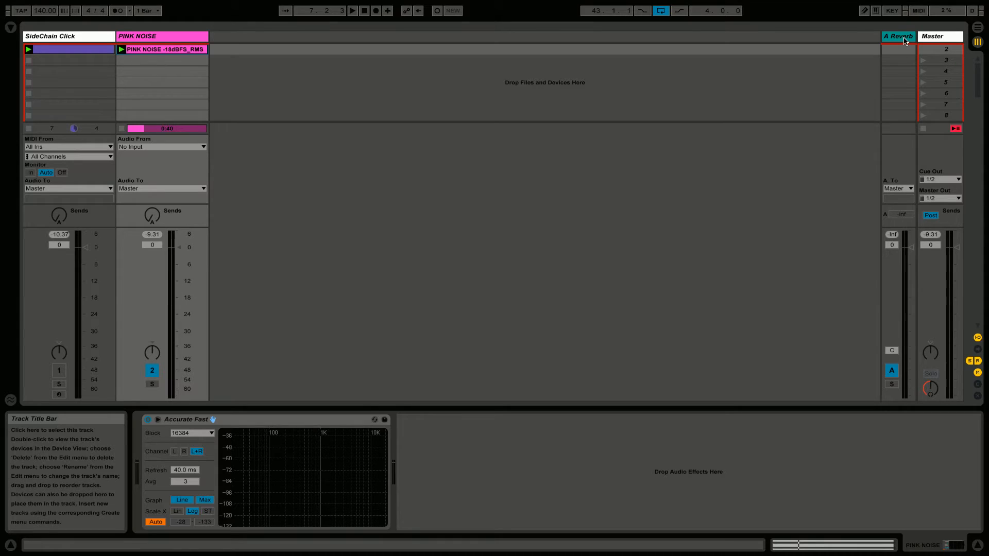
# Add the Gate audio effect to the PINK NOISE track and delete the Accurate Fast spectrum device.
pyautogui.doubleClick(153, 38)
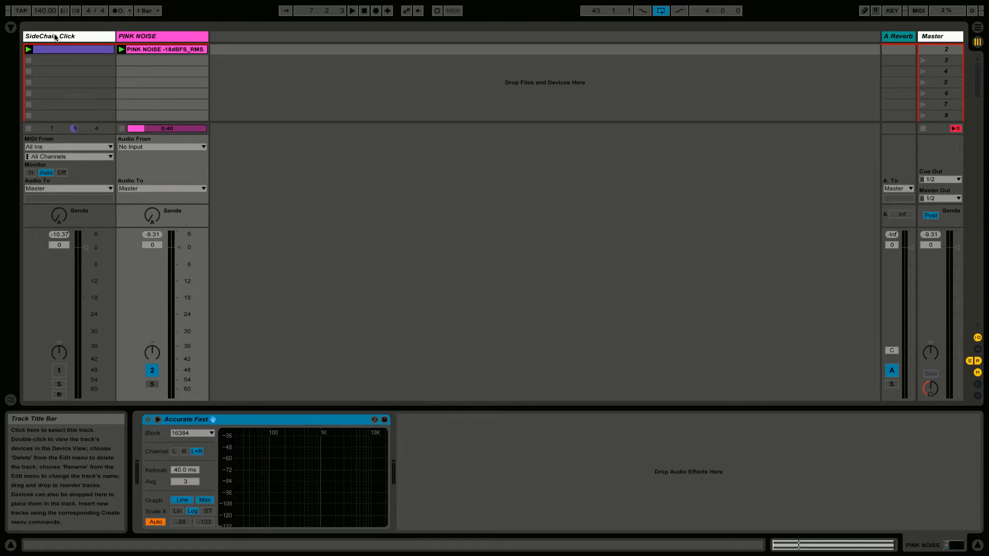
pyautogui.click(11, 27)
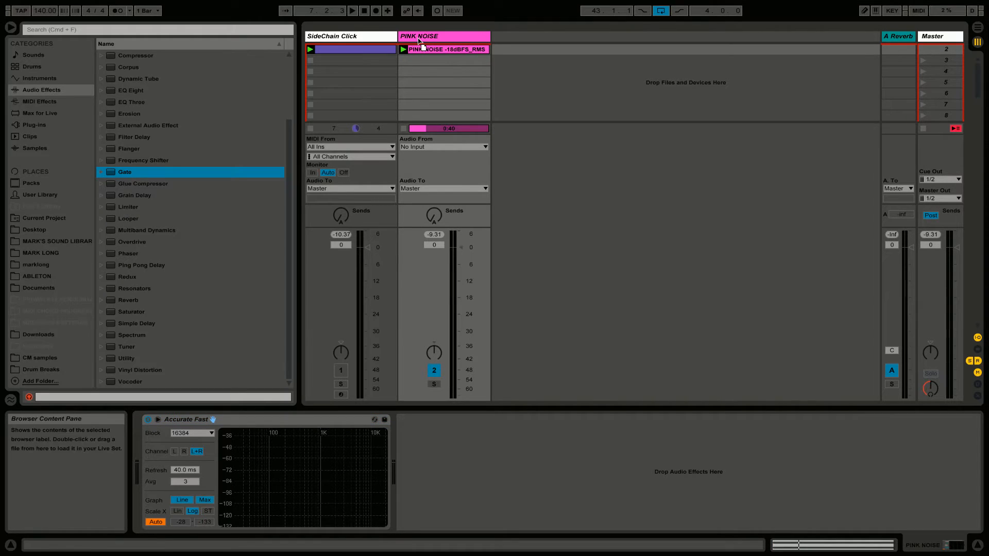
pyautogui.moveTo(422, 39); pyautogui.dragTo(423, 39)
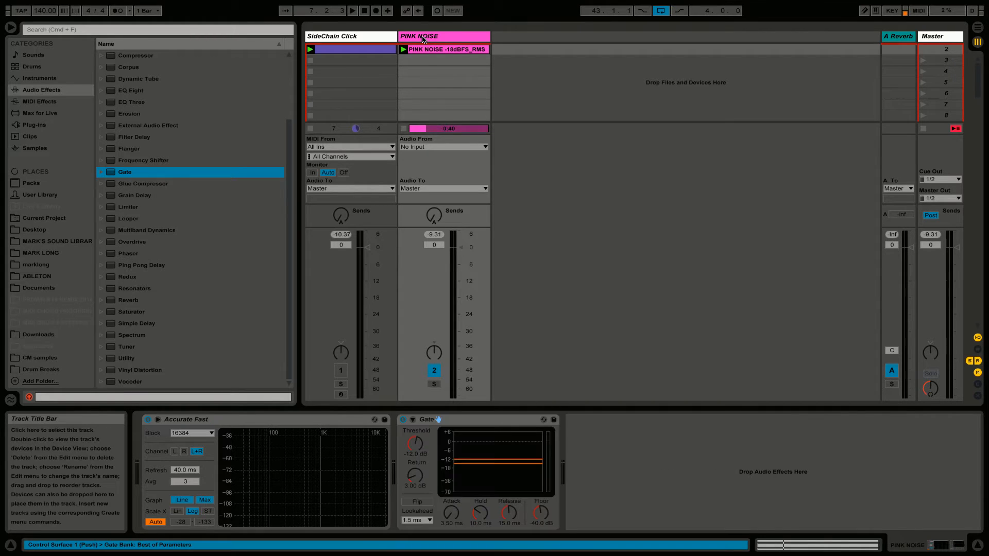
pyautogui.moveTo(300, 422); pyautogui.dragTo(165, 420)
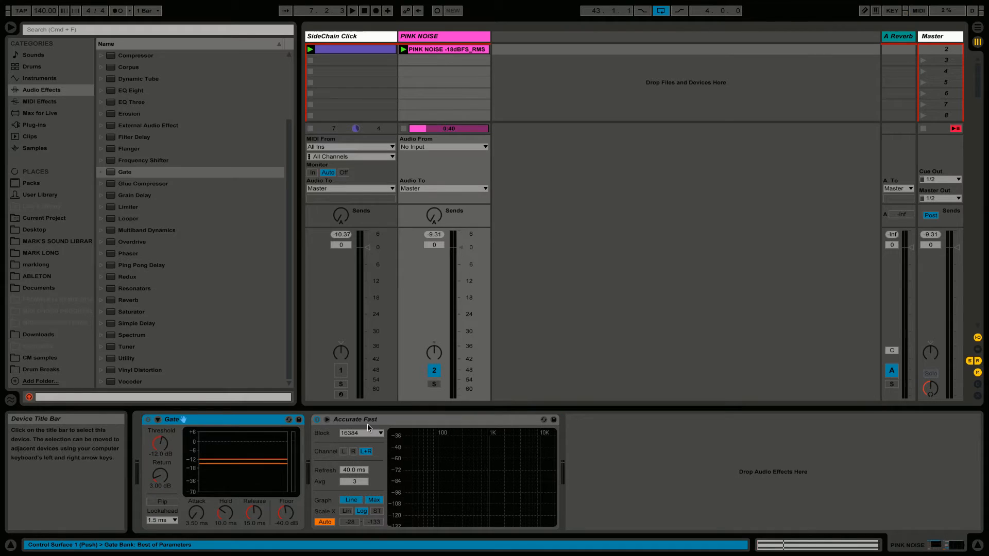
pyautogui.click(365, 422)
pyautogui.press('Delete')
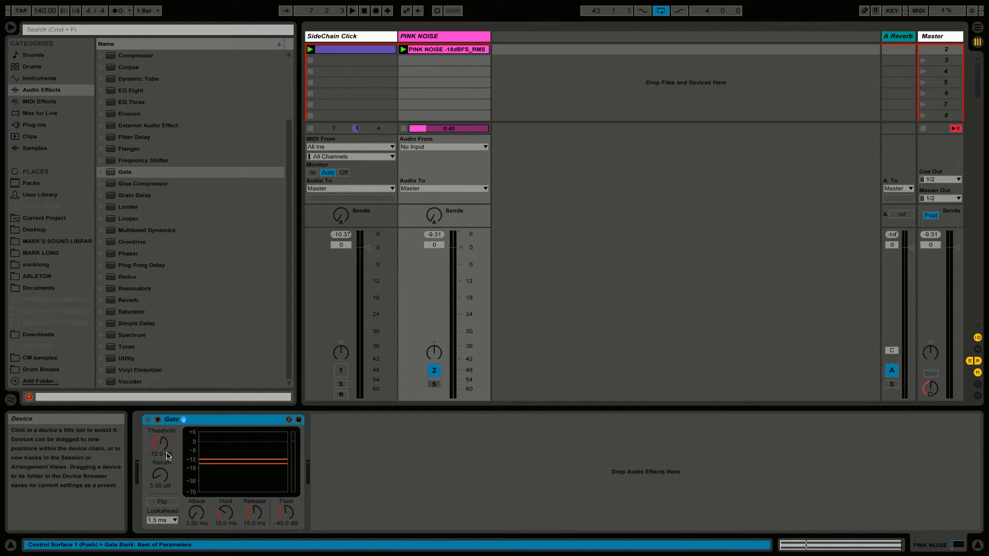
# Enable the Gate's external sidechain with the SideChain Click track as its audio source.
pyautogui.click(158, 420)
pyautogui.click(165, 431)
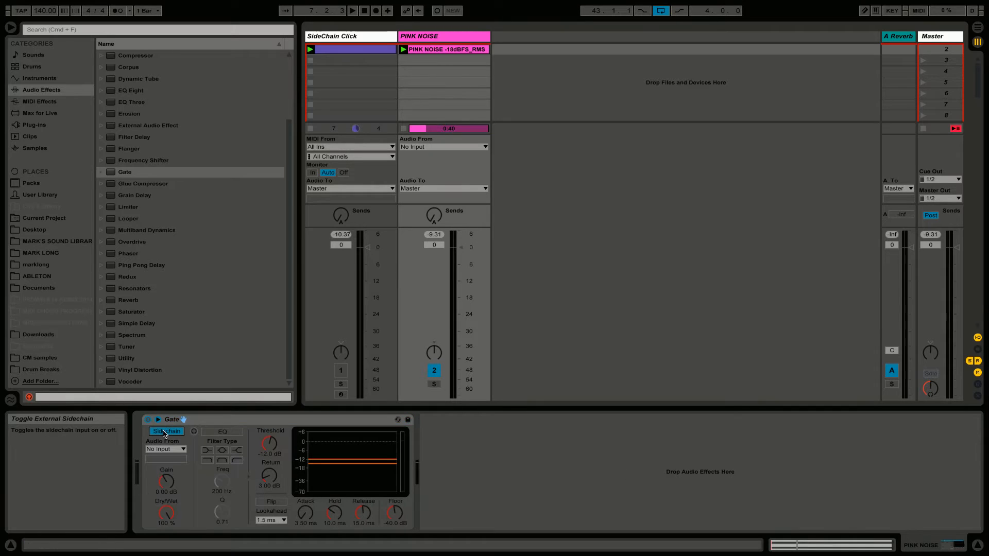
pyautogui.click(168, 450)
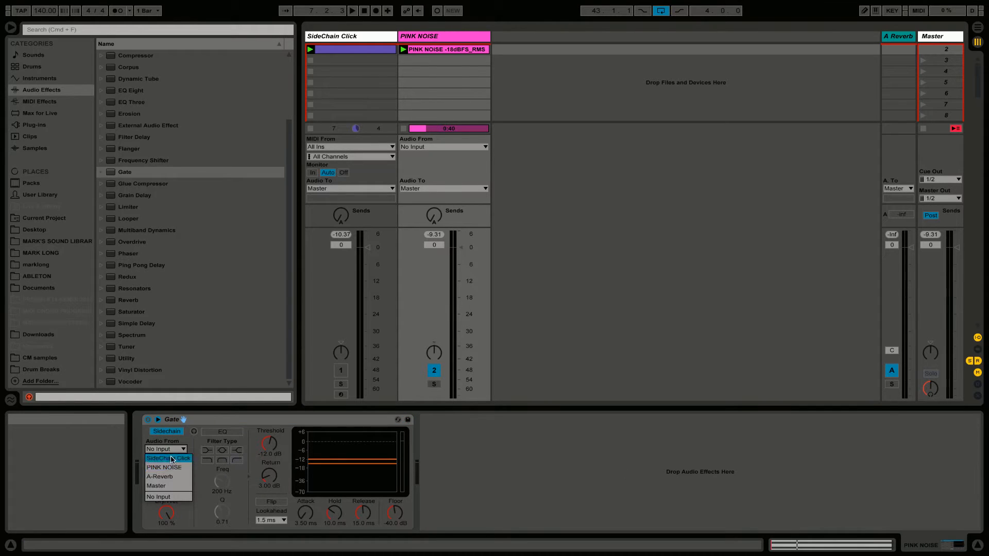
pyautogui.click(166, 467)
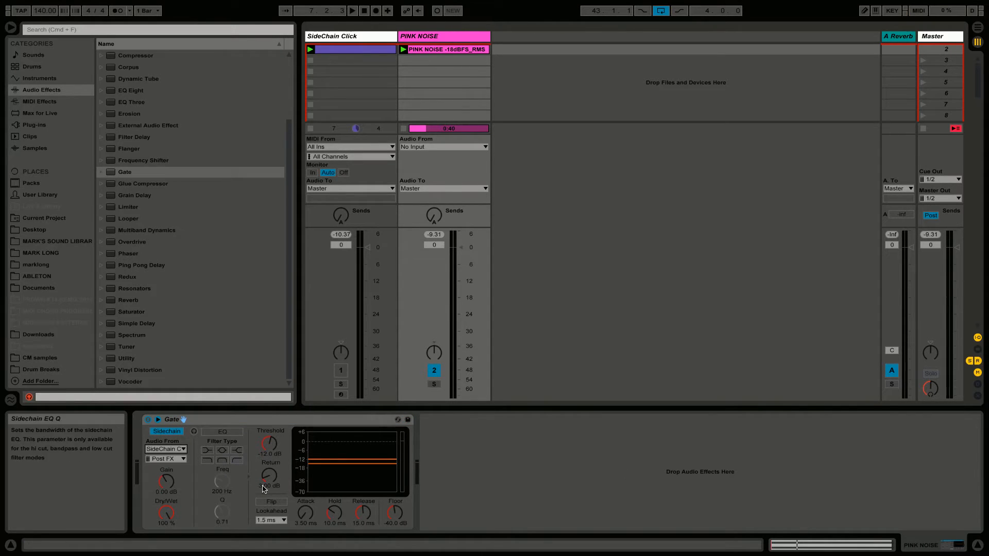
# Set the Gate's threshold to about -24.7 dB, floor to -inf dB and release to about 46.2 ms while auditioning the clips.
pyautogui.moveTo(268, 443); pyautogui.dragTo(269, 466)
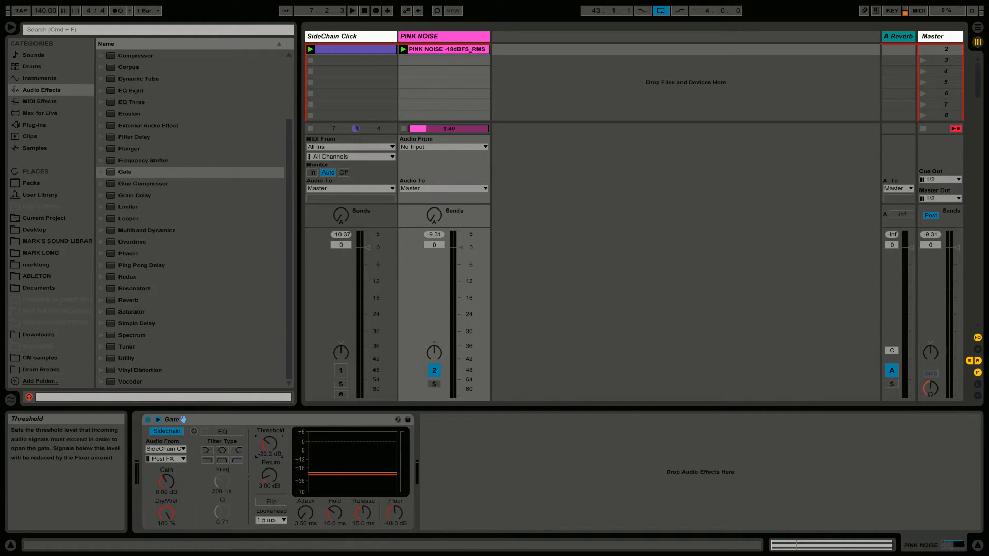
pyautogui.press('space')
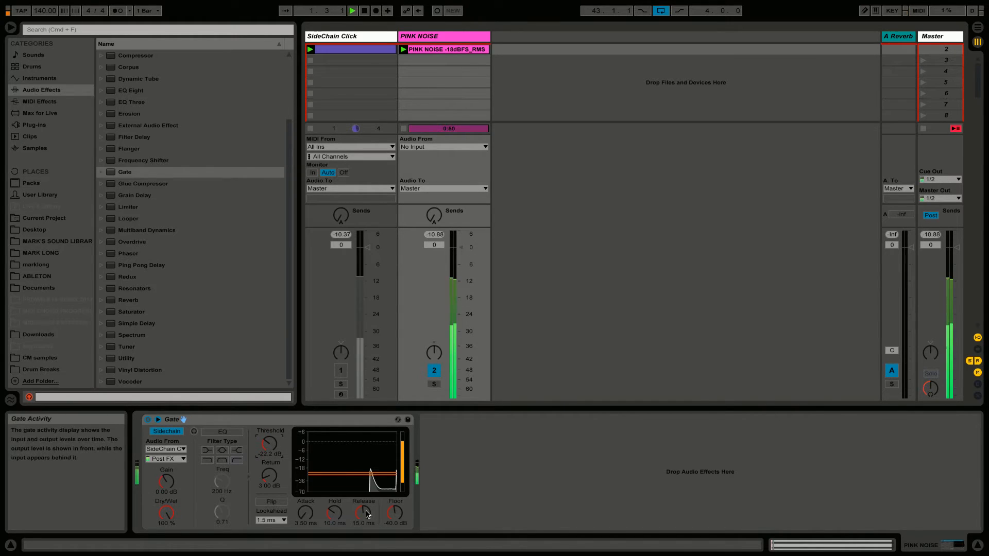
pyautogui.moveTo(395, 513); pyautogui.dragTo(395, 533)
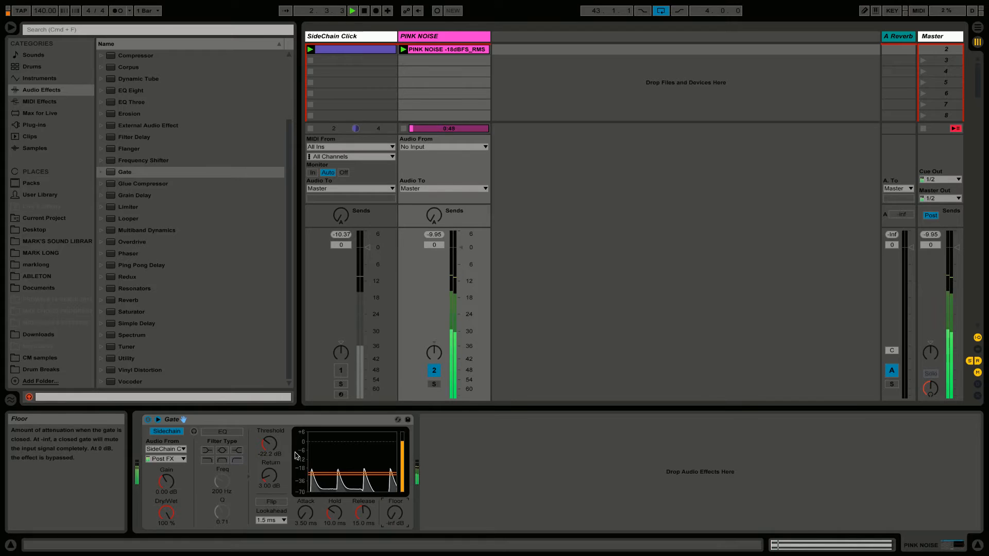
pyautogui.moveTo(268, 444); pyautogui.dragTo(269, 451)
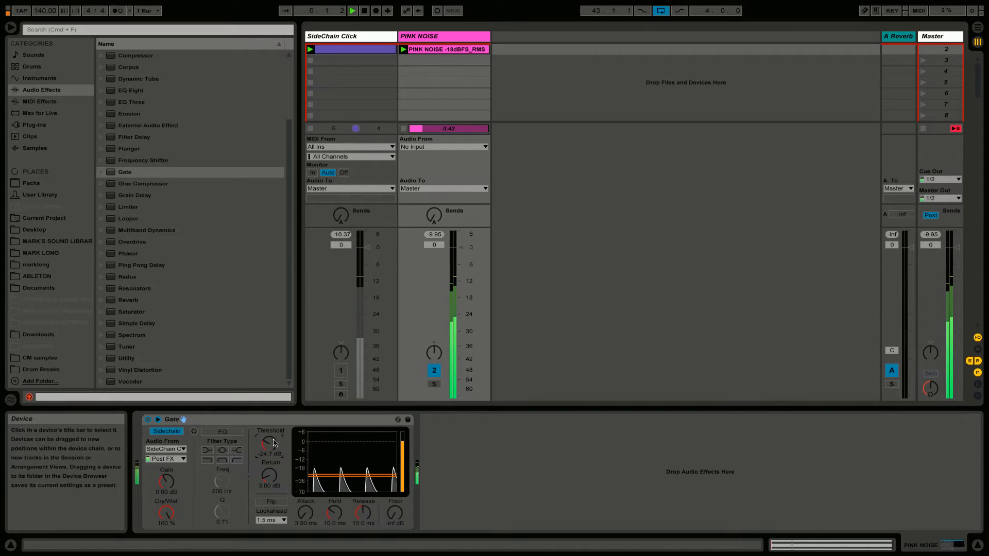
pyautogui.moveTo(363, 513); pyautogui.dragTo(363, 503)
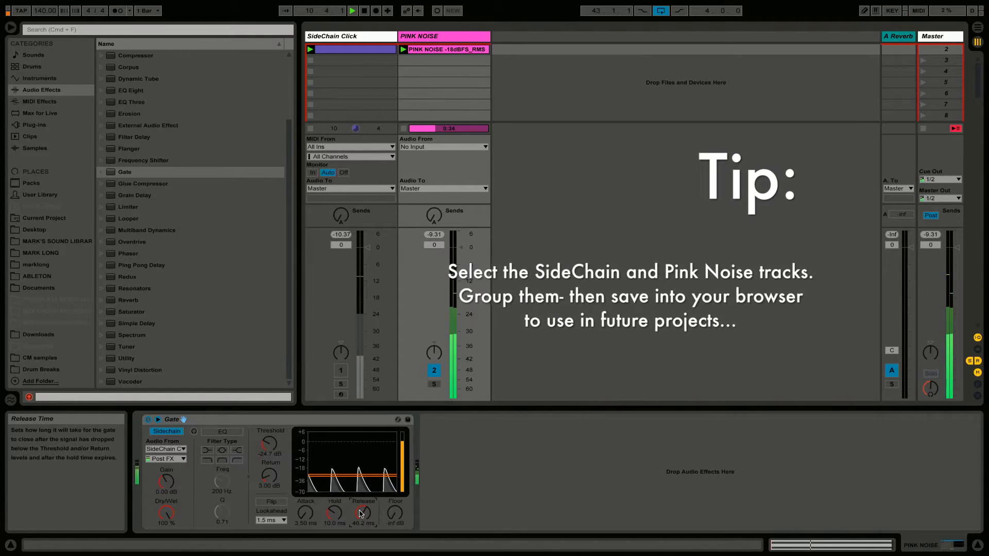
pyautogui.press('space')
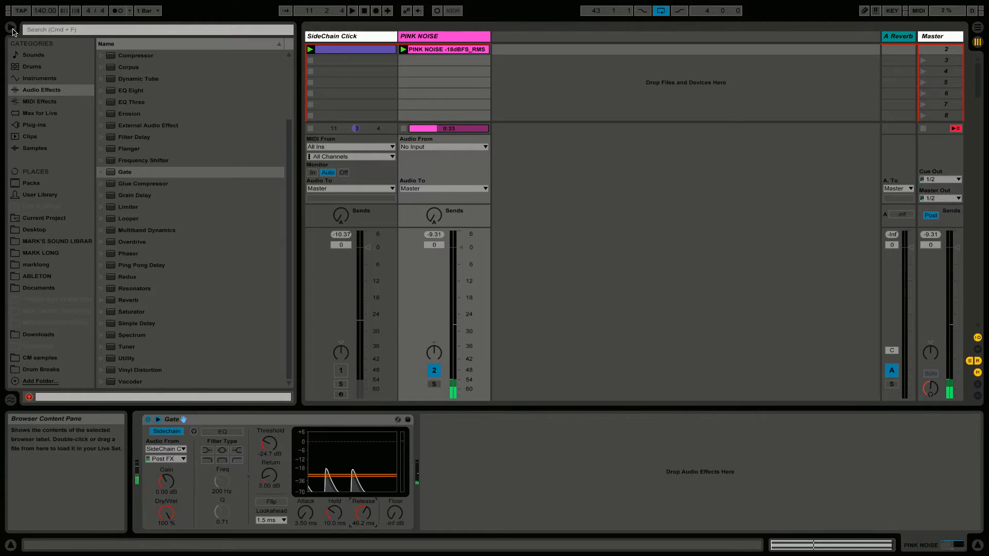
# Hide the browser and raise the PINK NOISE track's send to A-Reverb to -1.0 dB during playback.
pyautogui.click(11, 28)
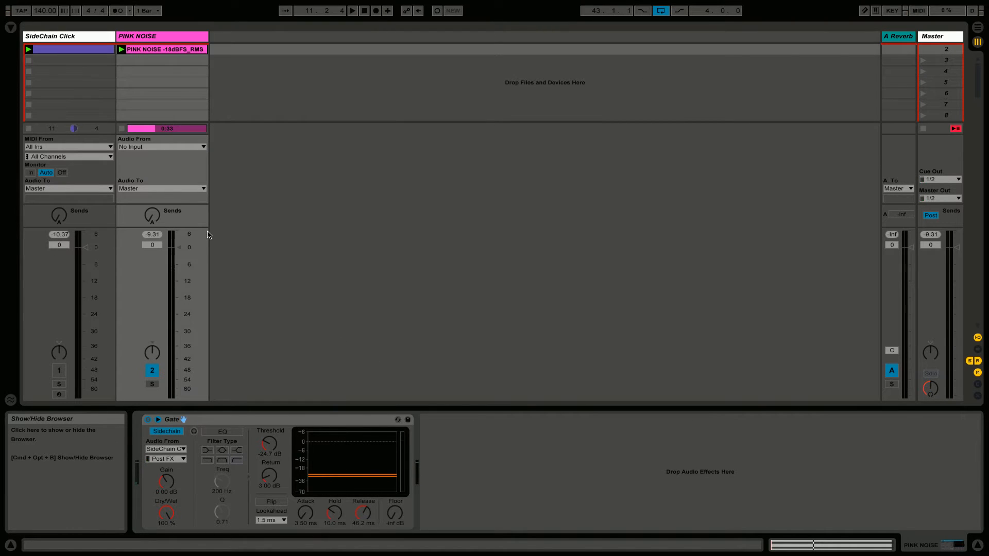
pyautogui.press('space')
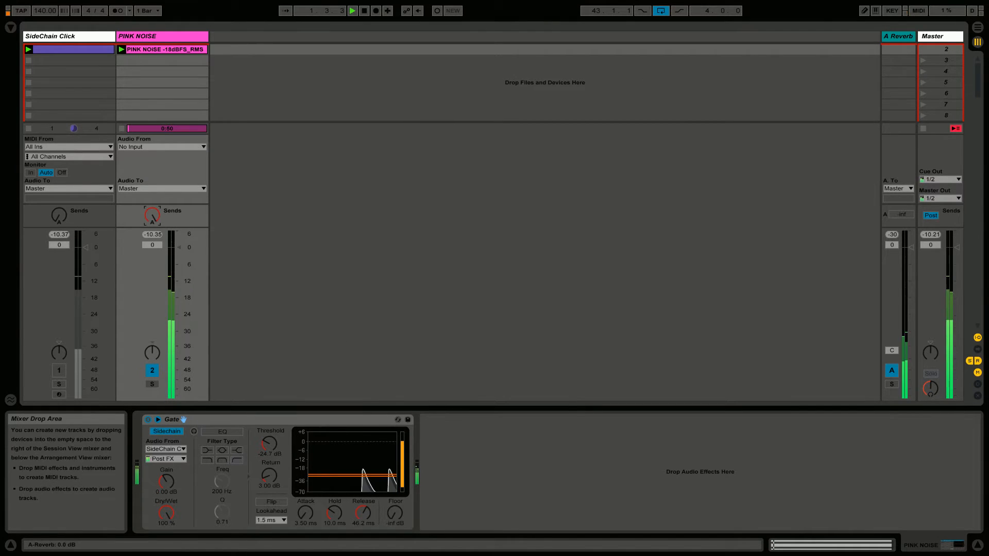
pyautogui.moveTo(152, 215)
pyautogui.mouseDown()
pyautogui.moveTo(151, 268)
pyautogui.moveTo(152, 218)
pyautogui.mouseUp()
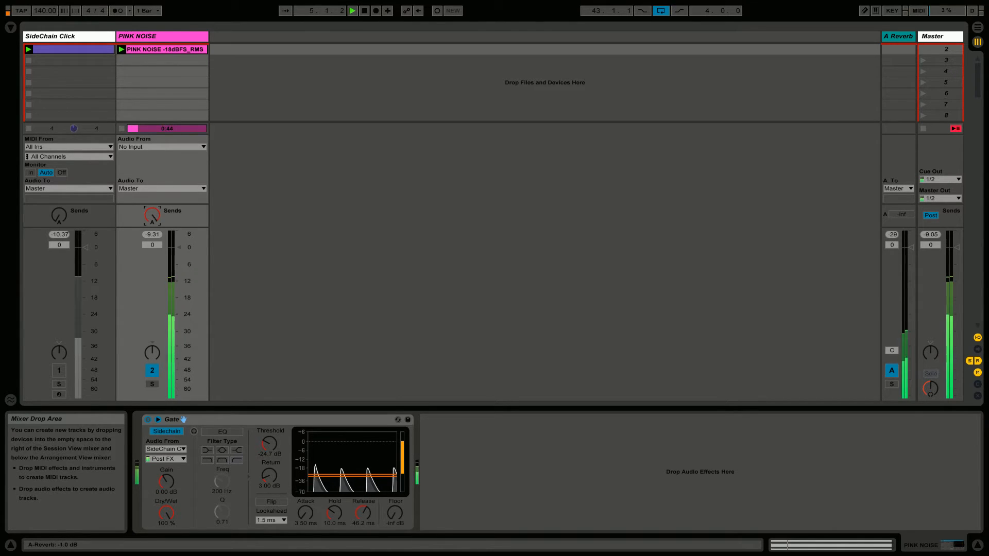
# Try different predelay times on the return track's Reverb by ear and settle on about 40.3 ms.
pyautogui.click(900, 38)
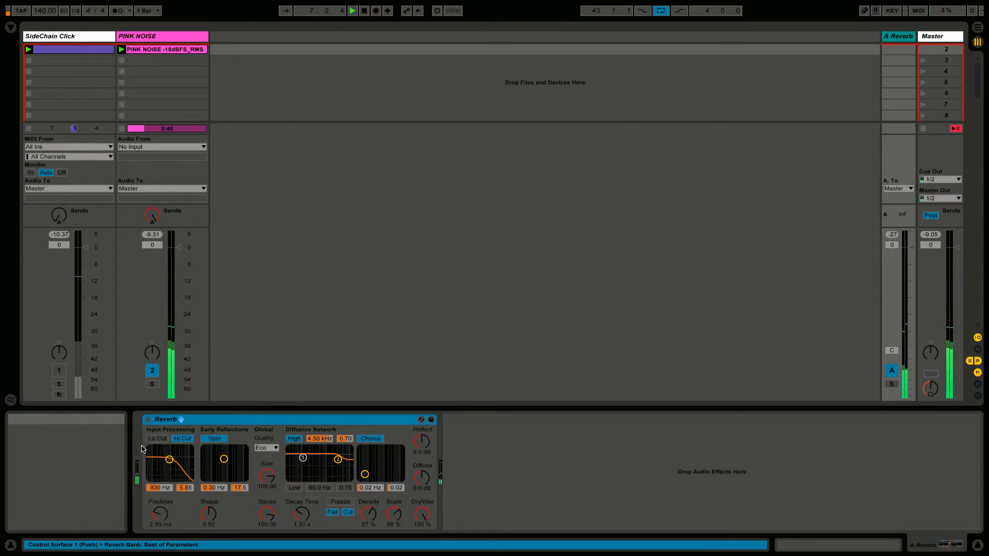
pyautogui.moveTo(167, 526); pyautogui.dragTo(161, 510)
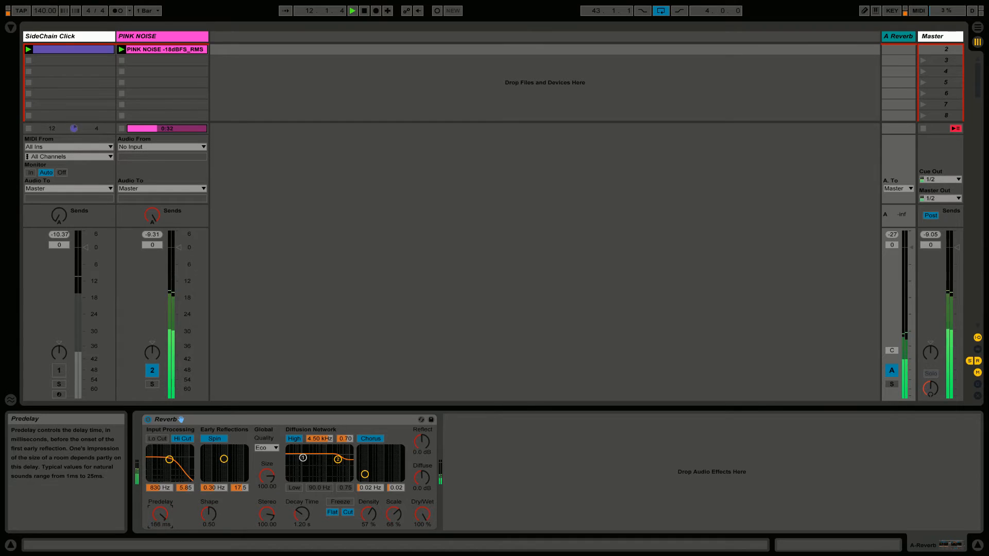
pyautogui.moveTo(161, 510); pyautogui.dragTo(160, 508)
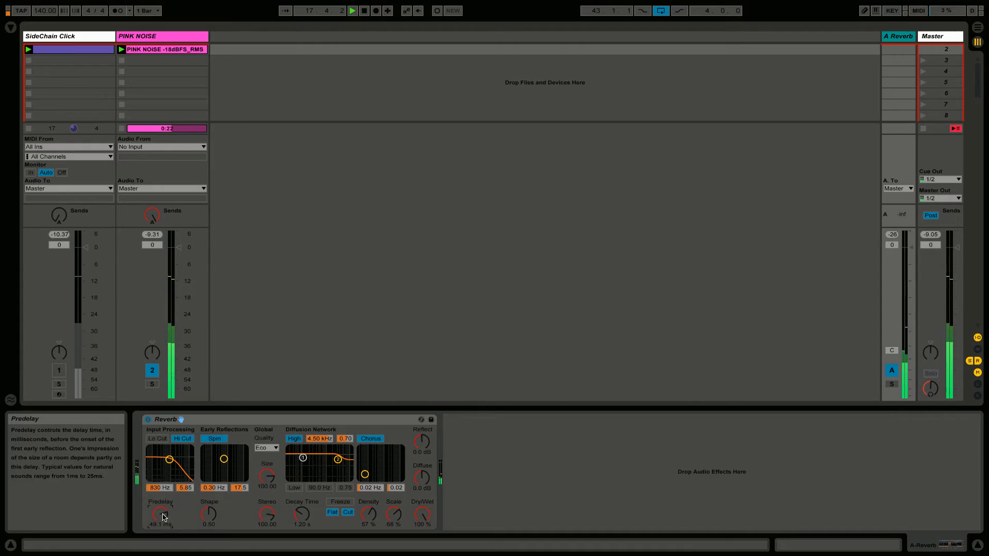
pyautogui.moveTo(160, 514); pyautogui.dragTo(161, 517)
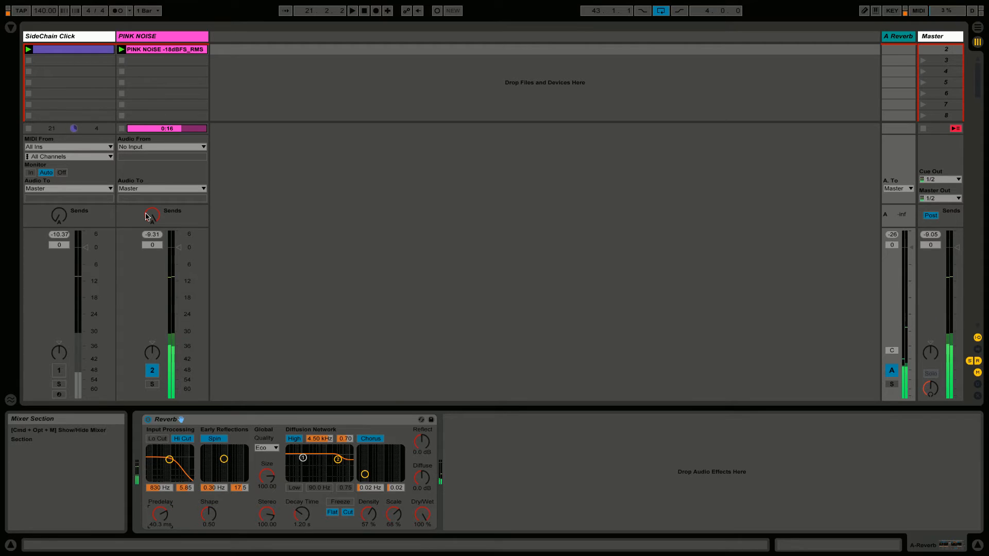
# Route the PINK NOISE track's output to Sends Only and restart playback to hear just the reverb.
pyautogui.click(162, 188)
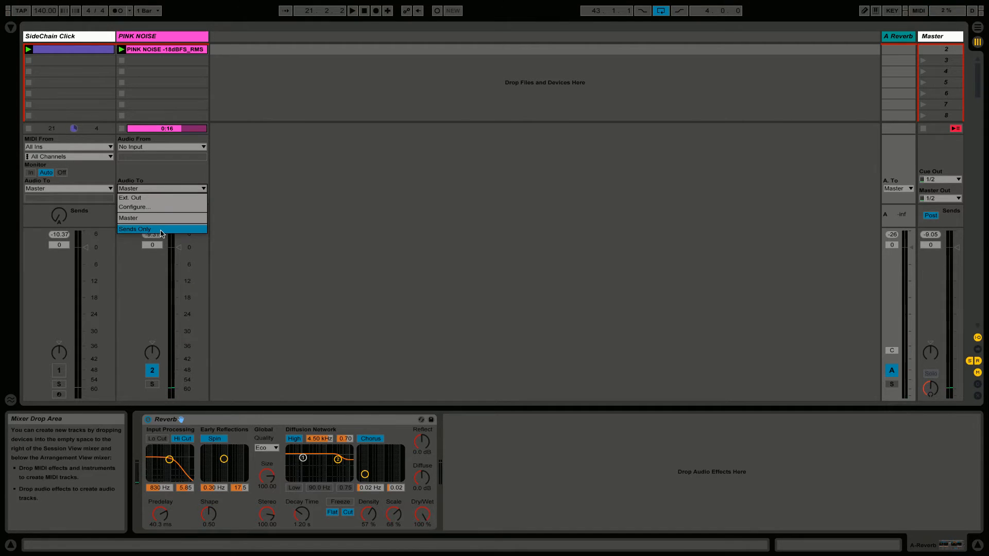
pyautogui.click(160, 229)
pyautogui.press('space')
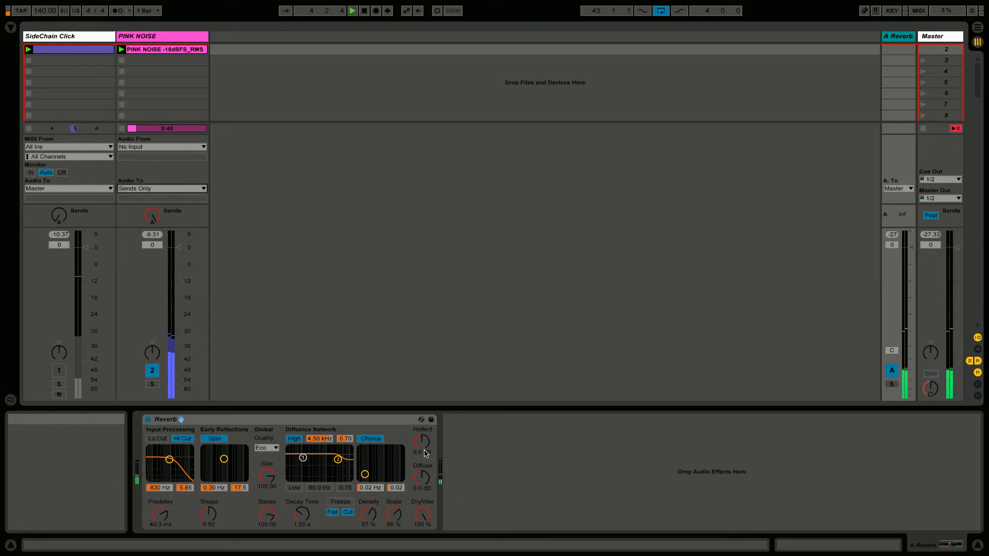
# Set the Reverb's quality to High, Diffuse to -30 dB, Decay Time to 200 ms and Size to about 122.
pyautogui.click(271, 450)
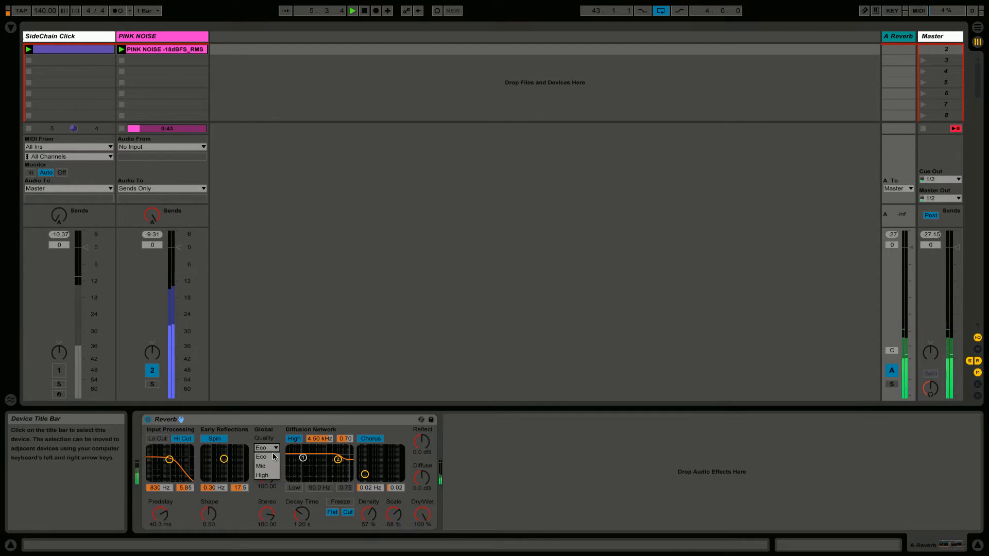
pyautogui.click(277, 476)
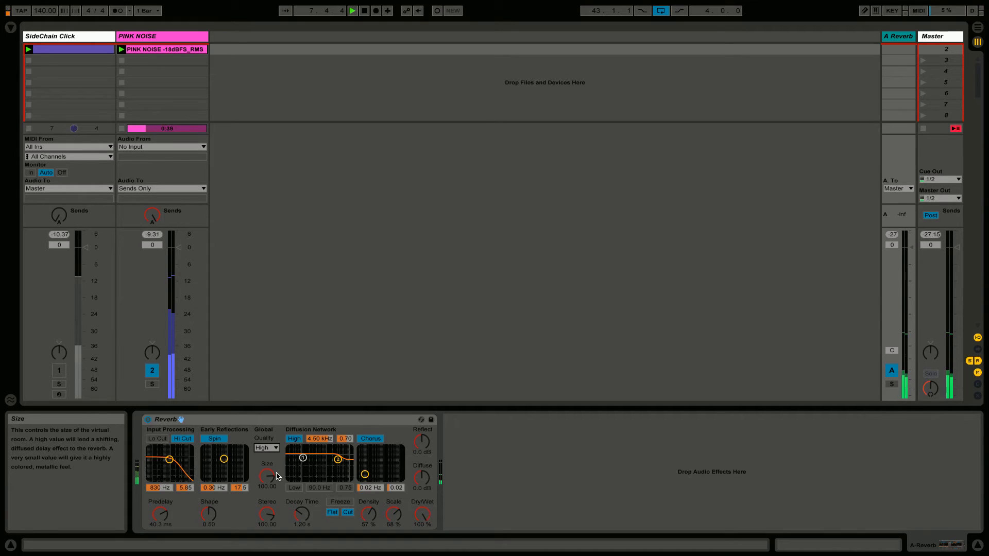
pyautogui.moveTo(421, 479); pyautogui.dragTo(422, 523)
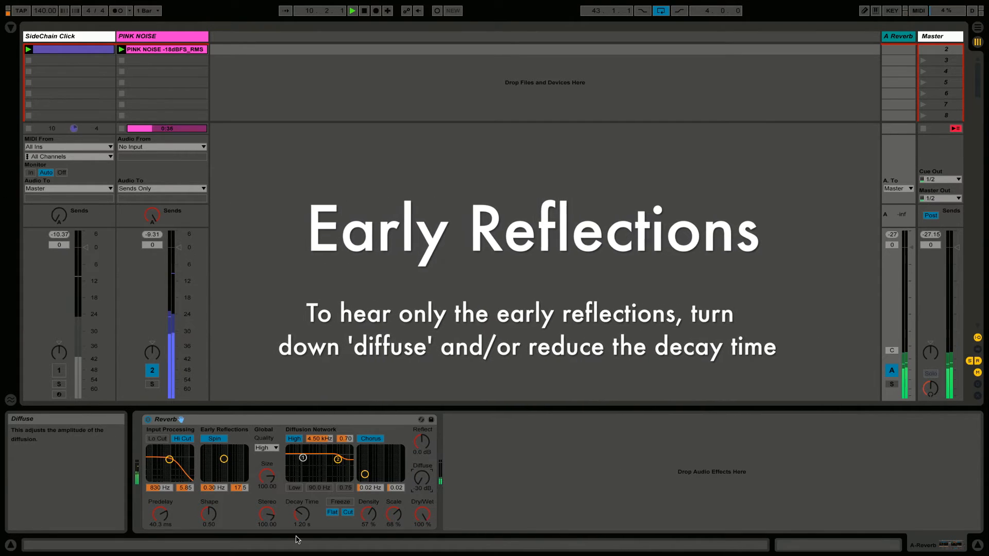
pyautogui.moveTo(301, 514); pyautogui.dragTo(301, 541)
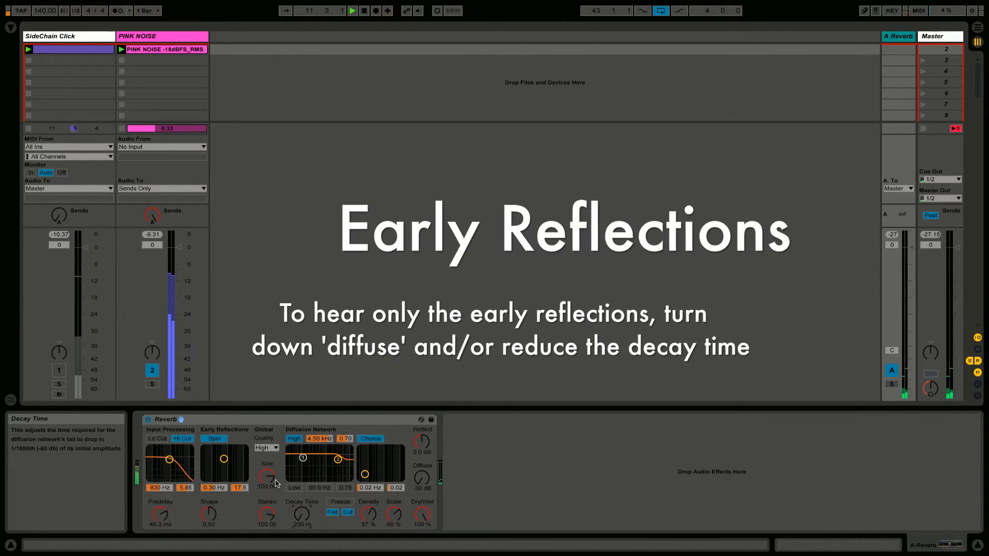
pyautogui.moveTo(268, 478); pyautogui.dragTo(268, 473)
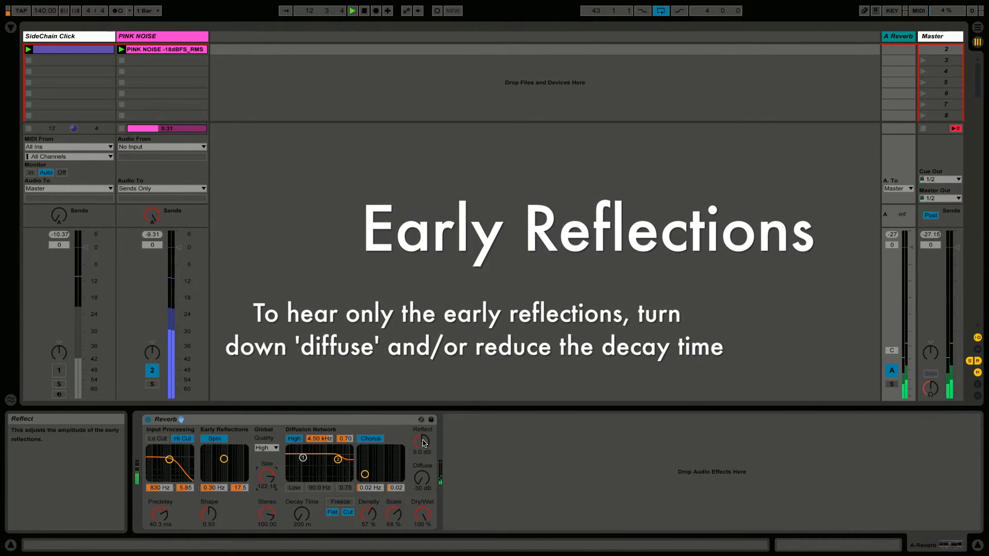
# Set the Reverb's Reflect to 6.0 dB and Size to about 95.6, and enable Lo Cut alongside Hi Cut on its input.
pyautogui.moveTo(423, 443); pyautogui.dragTo(423, 436)
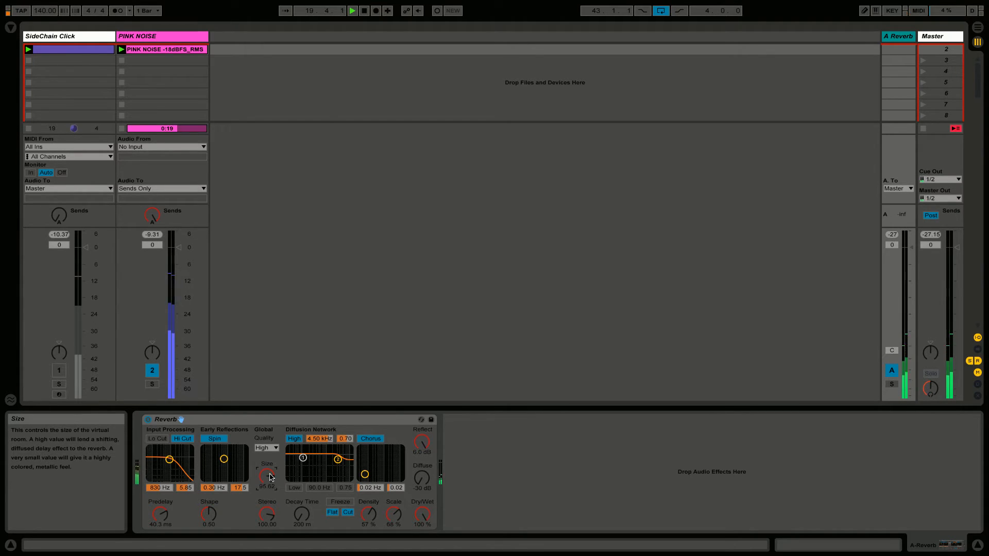
pyautogui.click(178, 439)
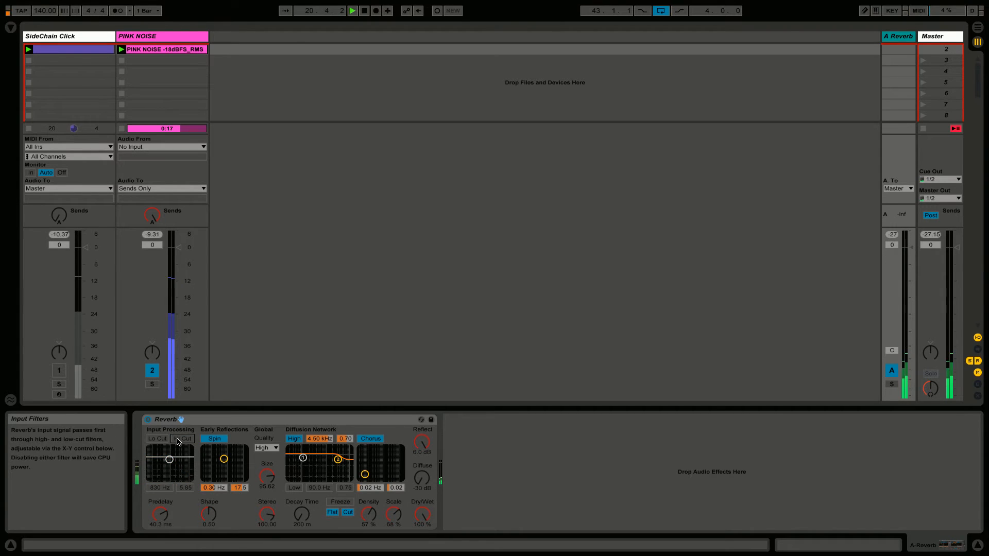
pyautogui.click(178, 439)
pyautogui.click(157, 439)
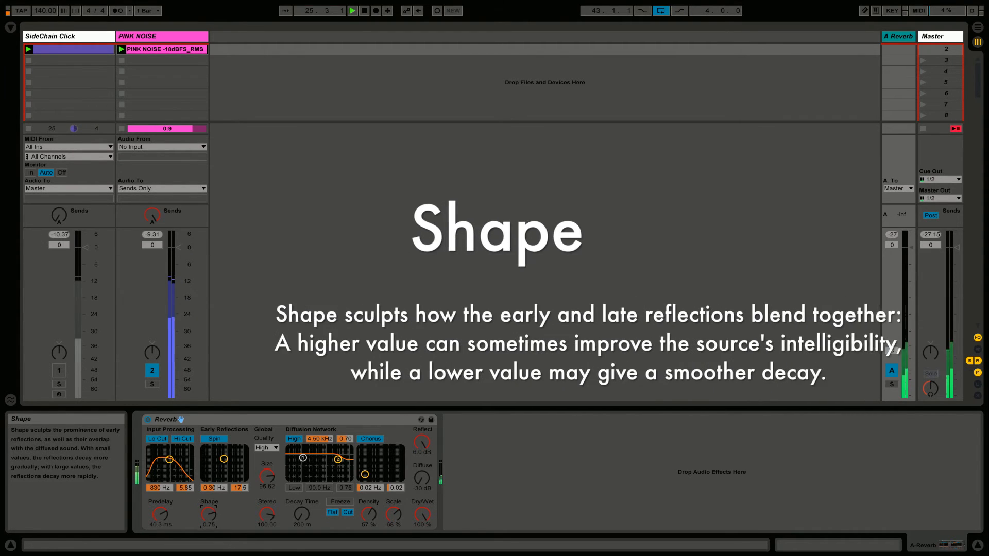
# Set the Reverb's Shape to 0.27 and Reflect to about 0.4 dB, relaunching the pink noise clip to keep listening.
pyautogui.moveTo(208, 515); pyautogui.dragTo(209, 551)
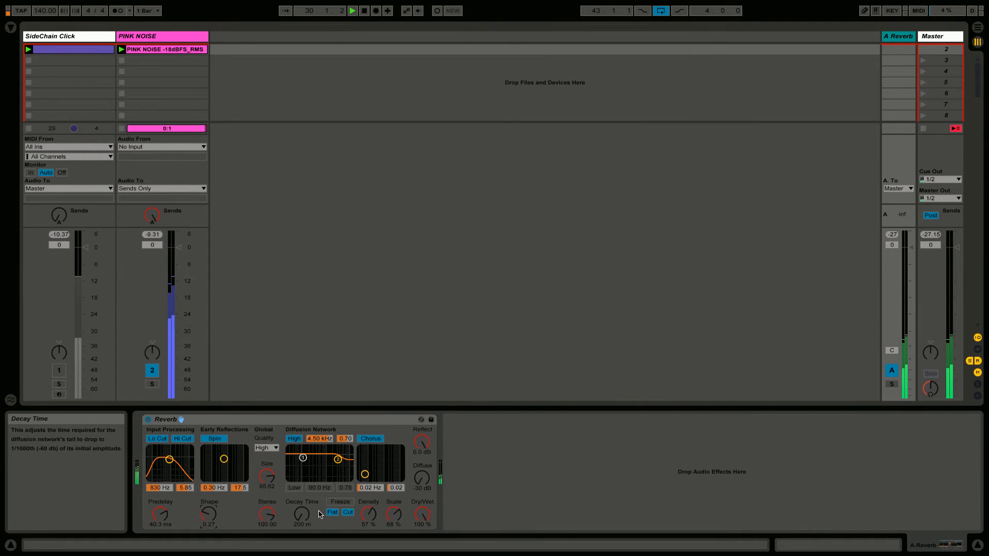
pyautogui.moveTo(422, 442); pyautogui.dragTo(422, 473)
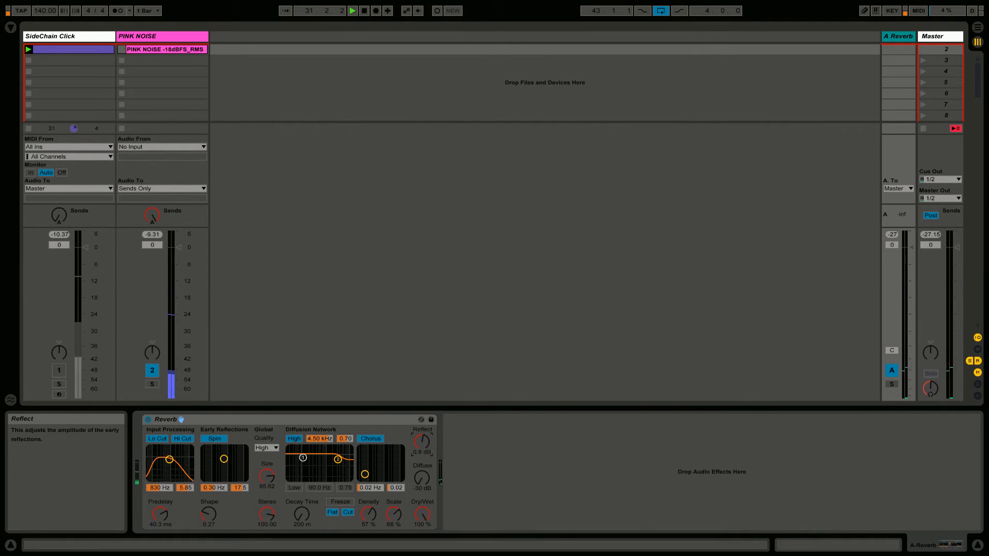
pyautogui.click(122, 50)
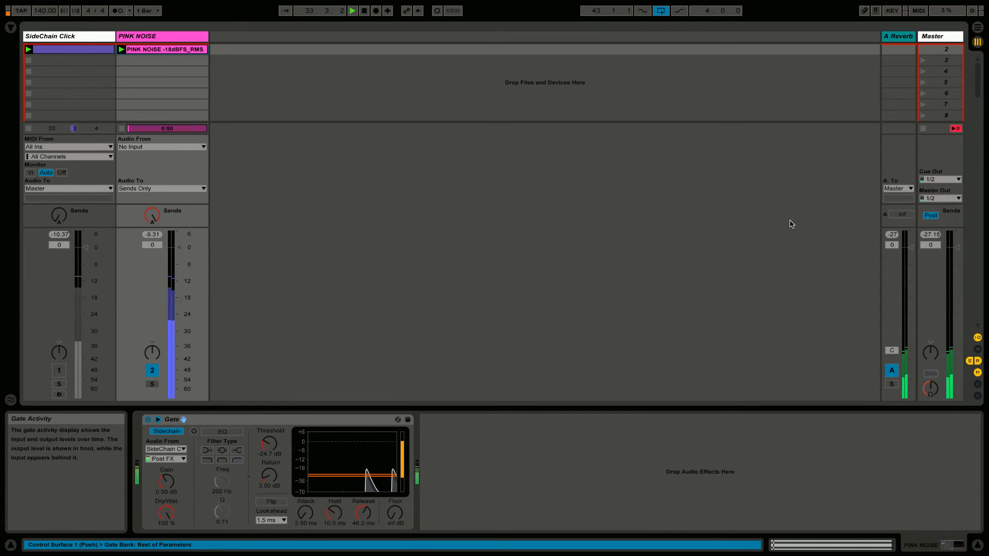
pyautogui.click(896, 54)
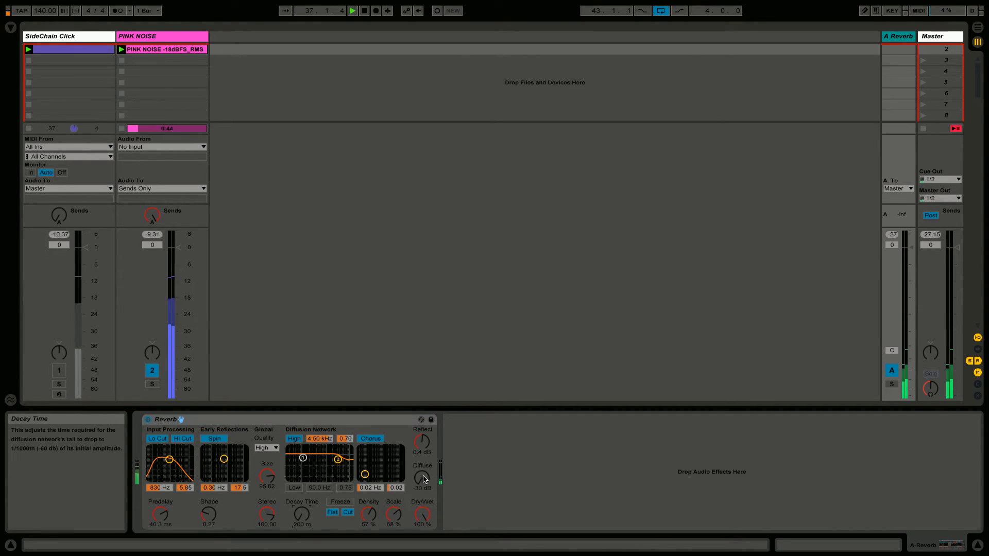
# Set Diffuse to -5.8 dB and Decay Time to 1.28 s, with diffusion shelves at 4.38 kHz (0.55) and 77.2 Hz (0.53).
pyautogui.moveTo(422, 478); pyautogui.dragTo(422, 472)
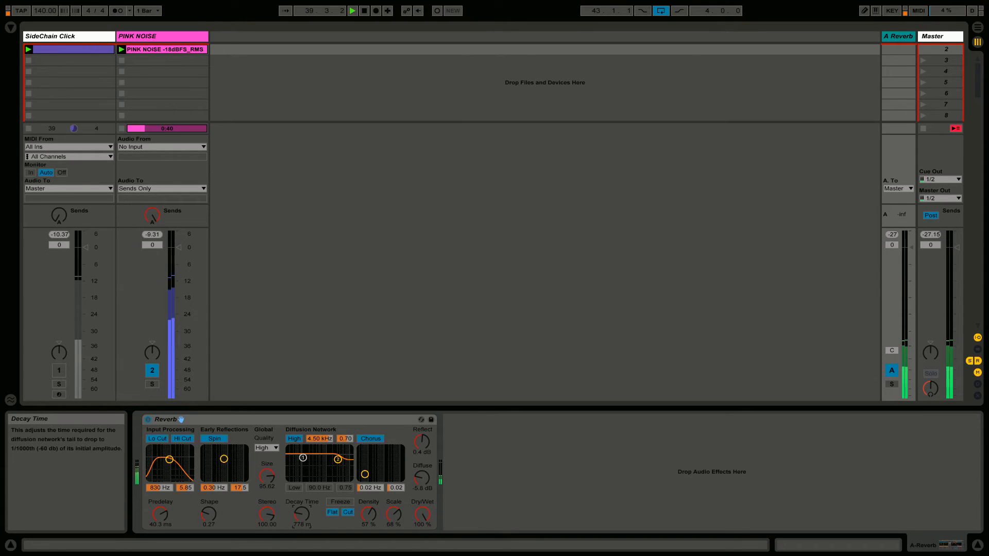
pyautogui.moveTo(301, 514); pyautogui.dragTo(301, 510)
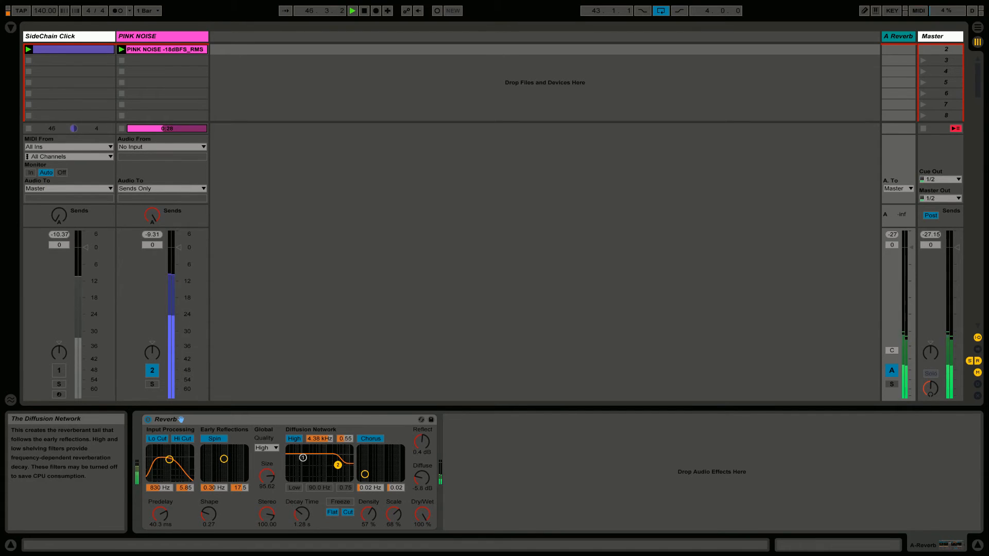
pyautogui.click(295, 487)
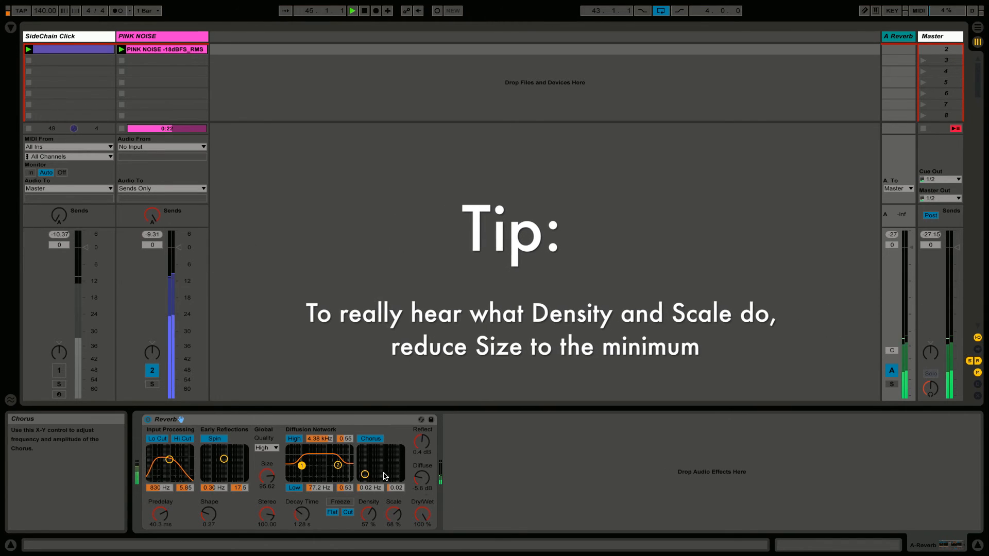
# Compare the Reverb with Chorus off and on, restart playback and adjust the diffusion network's Density by ear.
pyautogui.click(369, 439)
pyautogui.click(369, 440)
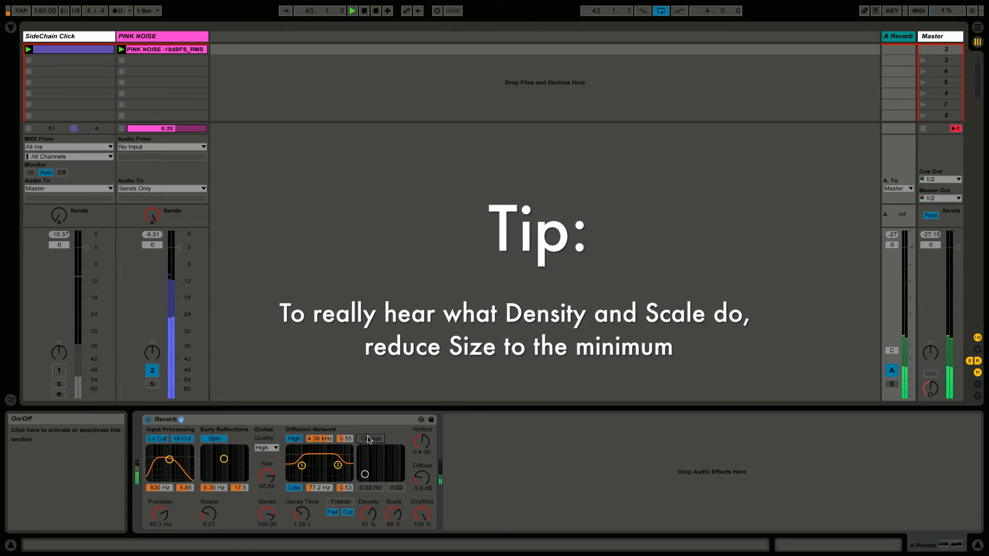
pyautogui.press('space')
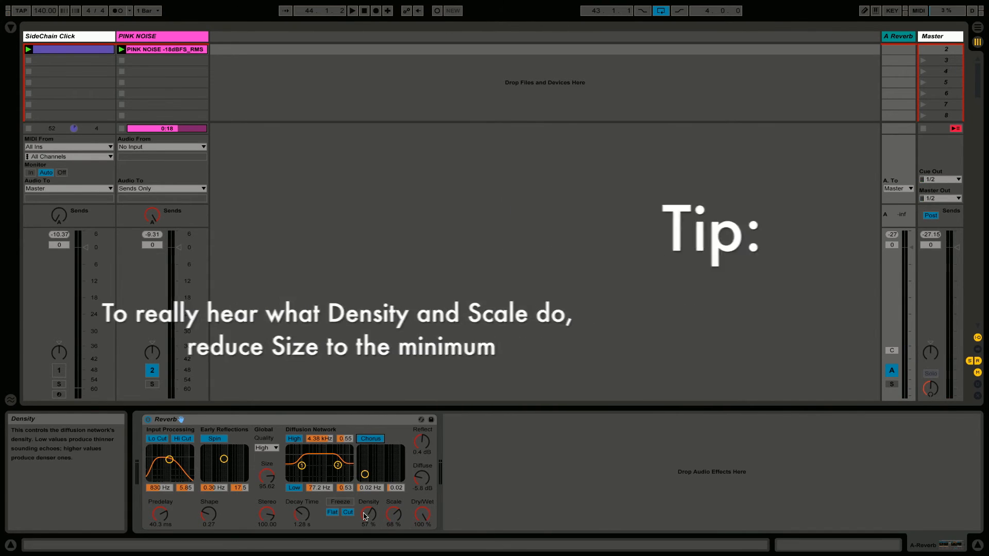
pyautogui.press('space')
pyautogui.moveTo(378, 526); pyautogui.dragTo(378, 512)
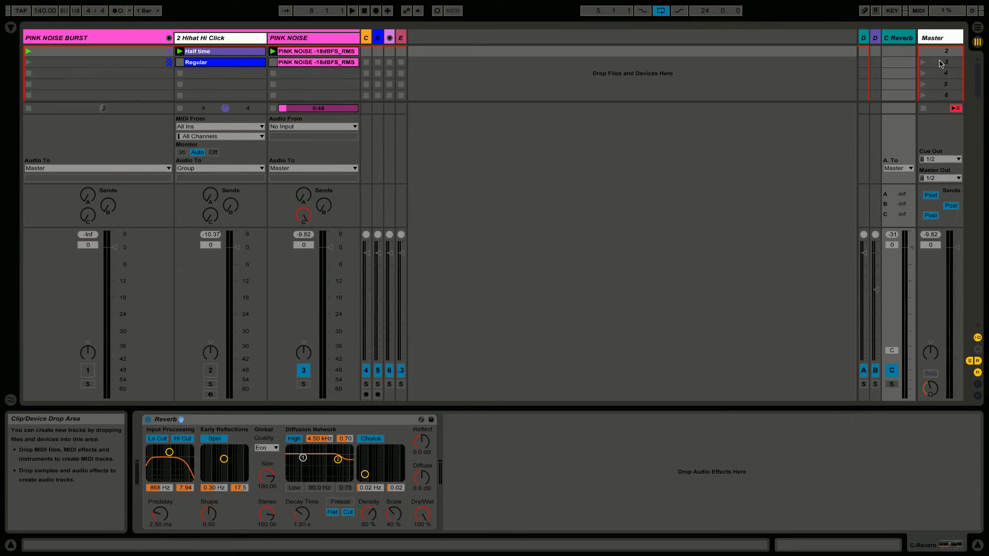
# Play scene 2 and set C-Reverb's input filter to 664 Hz with a 7.23 bandwidth and its Quality to High.
pyautogui.click(924, 54)
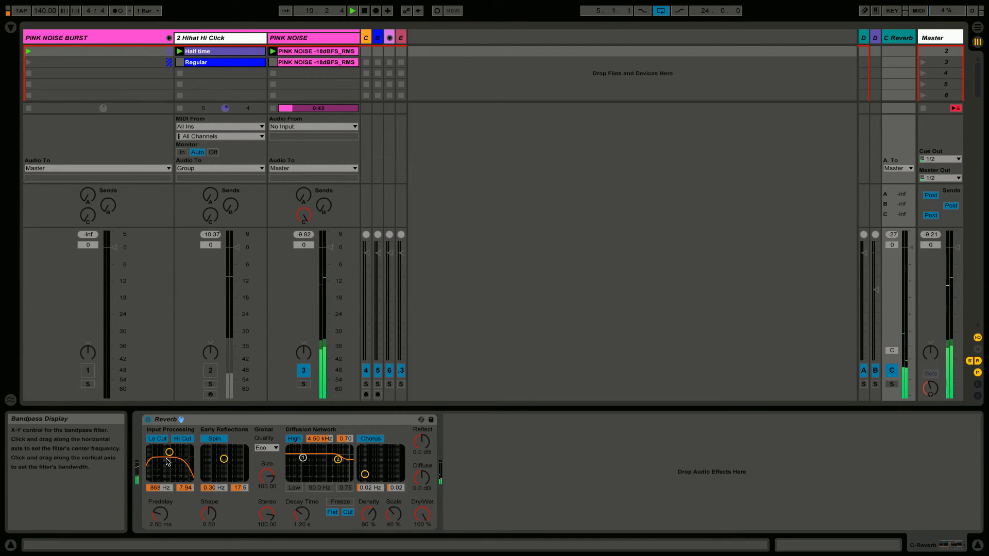
pyautogui.moveTo(169, 452); pyautogui.dragTo(167, 454)
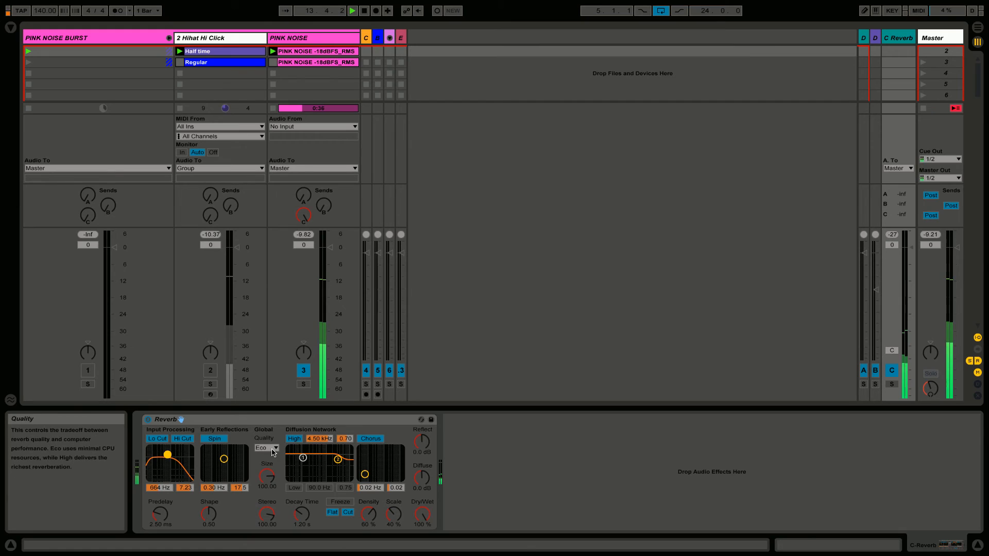
pyautogui.click(267, 448)
pyautogui.click(266, 466)
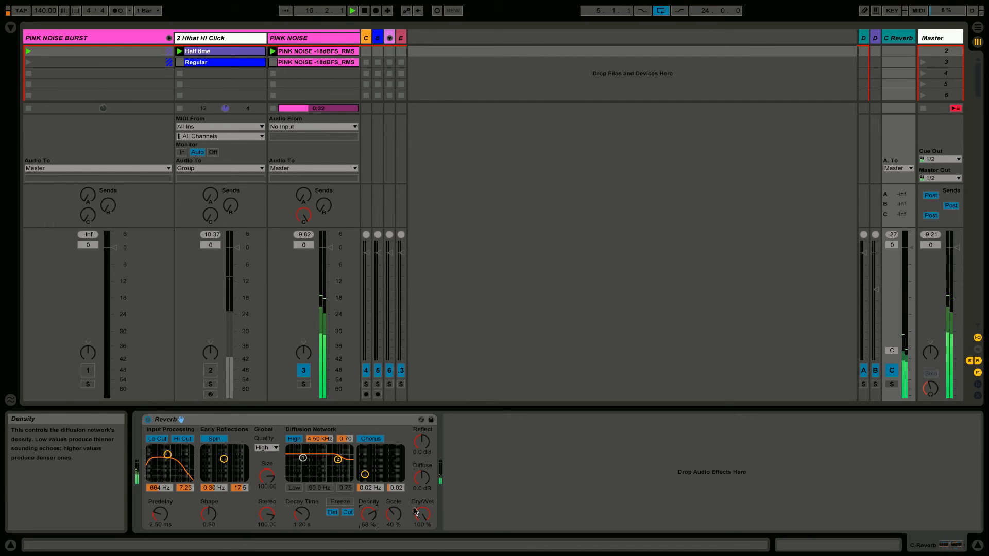
# Tune C-Reverb to Density and Scale 68%, Diffuse -4.8 dB, Size about 84.5, Decay Time 1.17 s and Predelay 56.9 ms, and stop playback.
pyautogui.moveTo(394, 514); pyautogui.dragTo(422, 481)
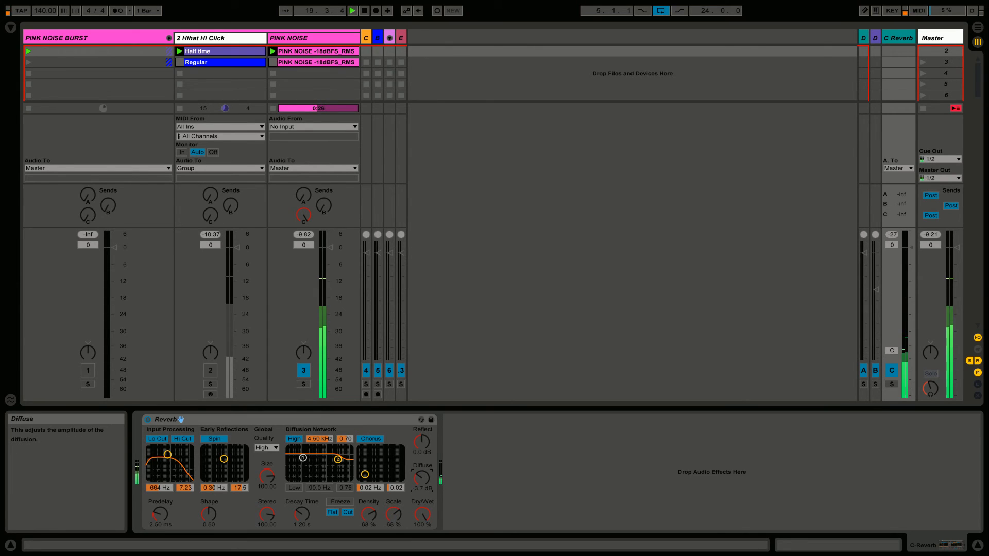
pyautogui.click(267, 477)
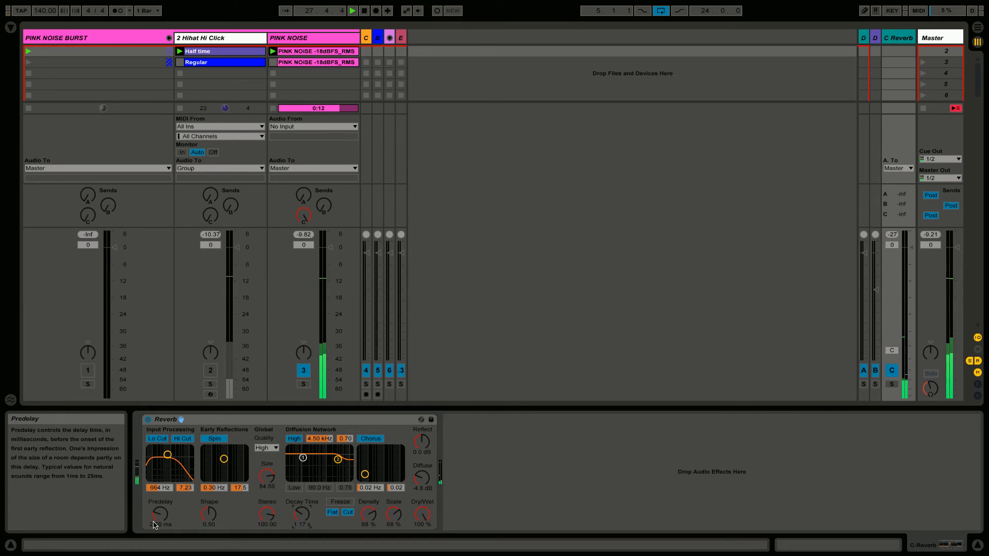
pyautogui.moveTo(153, 525); pyautogui.dragTo(153, 503)
pyautogui.press('space')
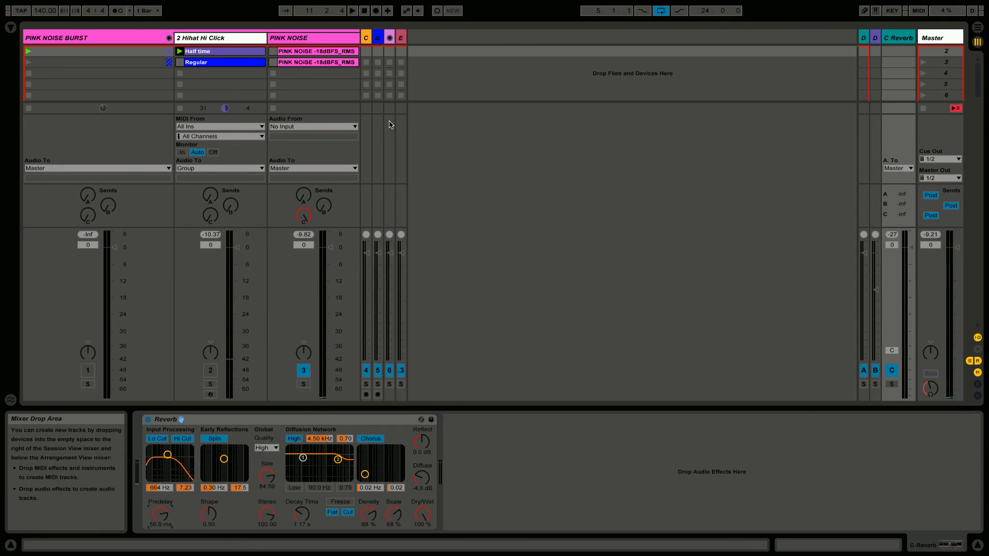
# Switch to the Arrangement, return all tracks to arrangement playback and play the looped section with the chords and bass.
pyautogui.press('Tab')
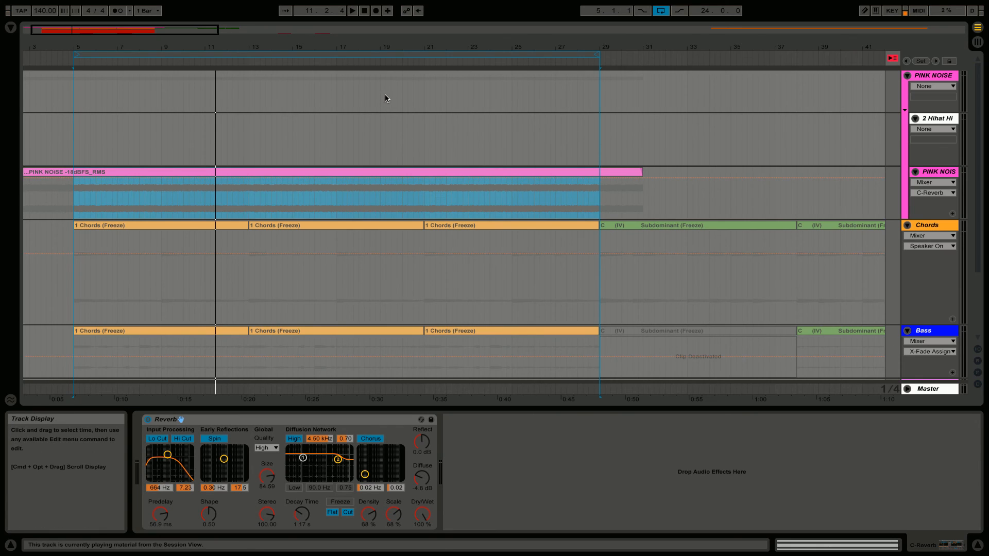
pyautogui.click(891, 60)
pyautogui.press('space')
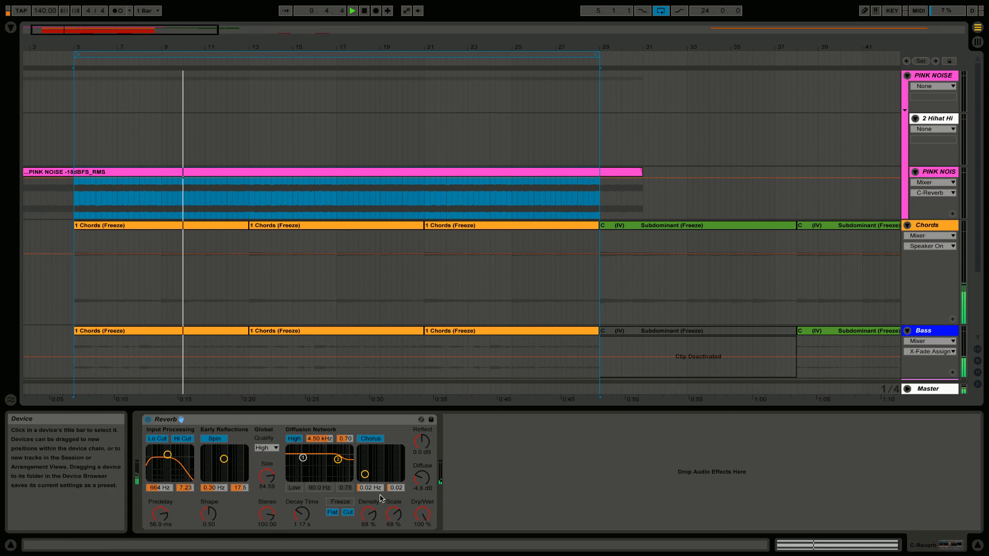
# Refine C-Reverb against the music with Diffuse at -3.7 dB, Decay Time at 1.53 s, and Density and Scale at 72%.
pyautogui.moveTo(300, 517); pyautogui.dragTo(300, 509)
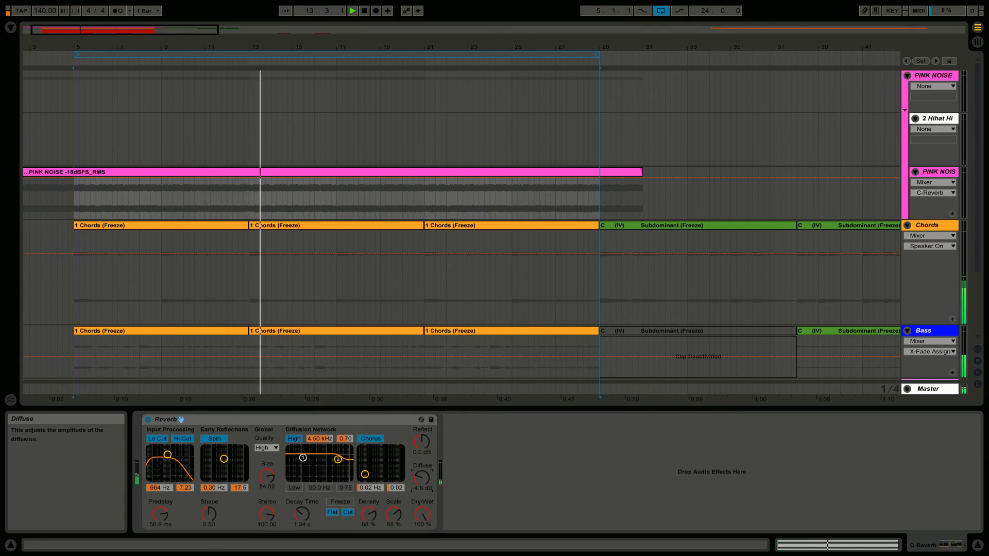
pyautogui.moveTo(420, 483); pyautogui.dragTo(419, 481)
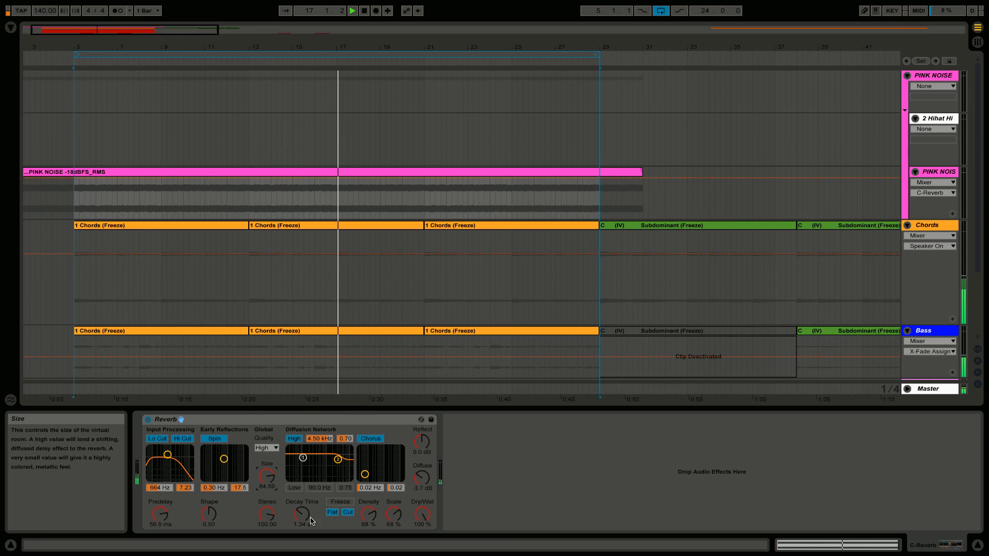
pyautogui.moveTo(302, 514); pyautogui.dragTo(302, 510)
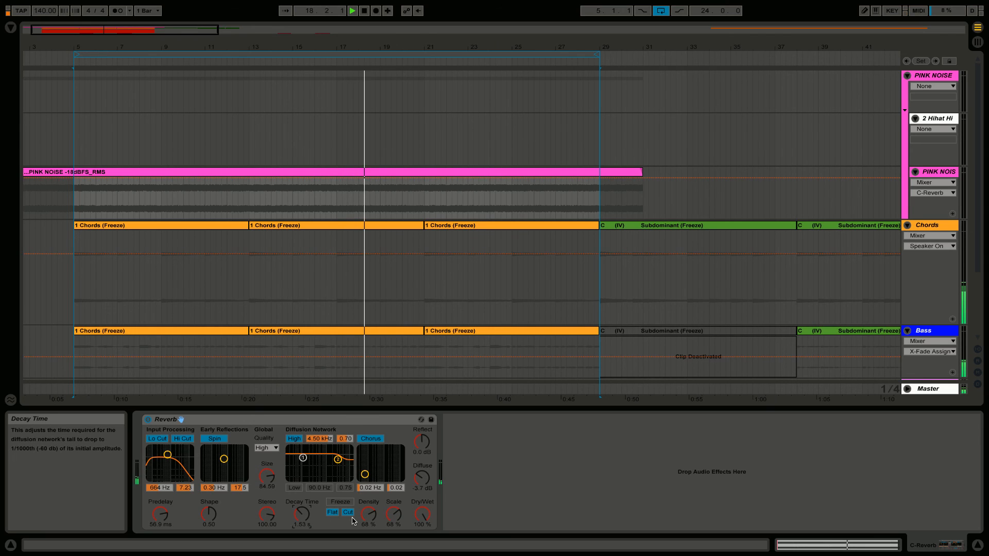
pyautogui.moveTo(368, 514); pyautogui.dragTo(395, 512)
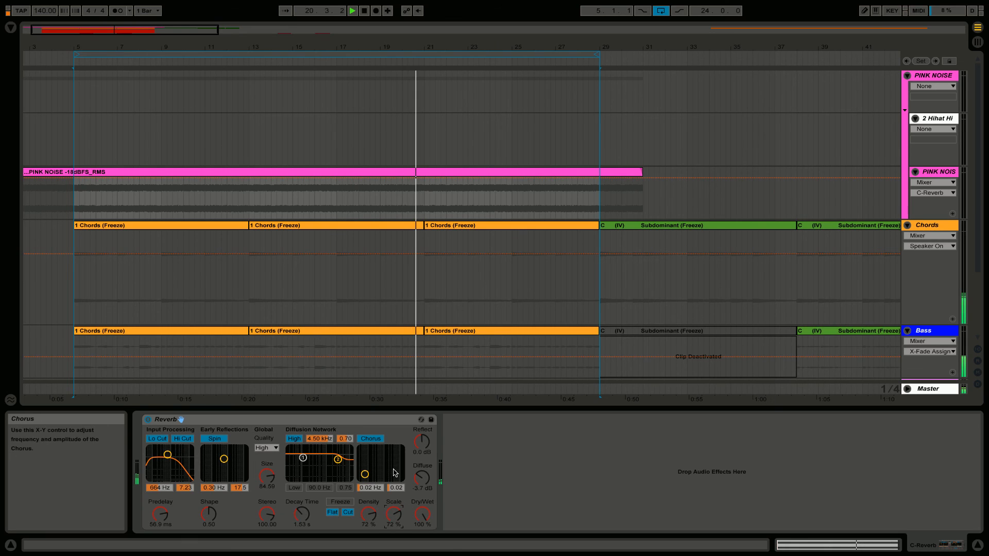